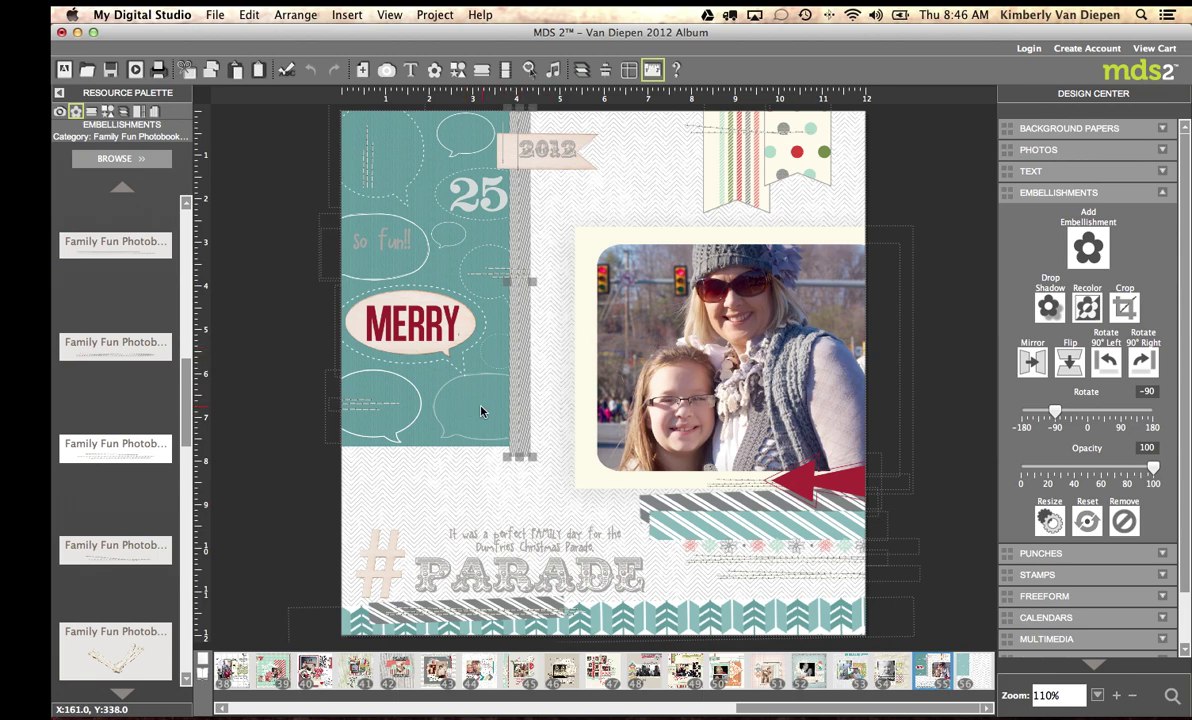
Step: Review the finished sample layout and select its teal cardstock block
left_click(422, 448)
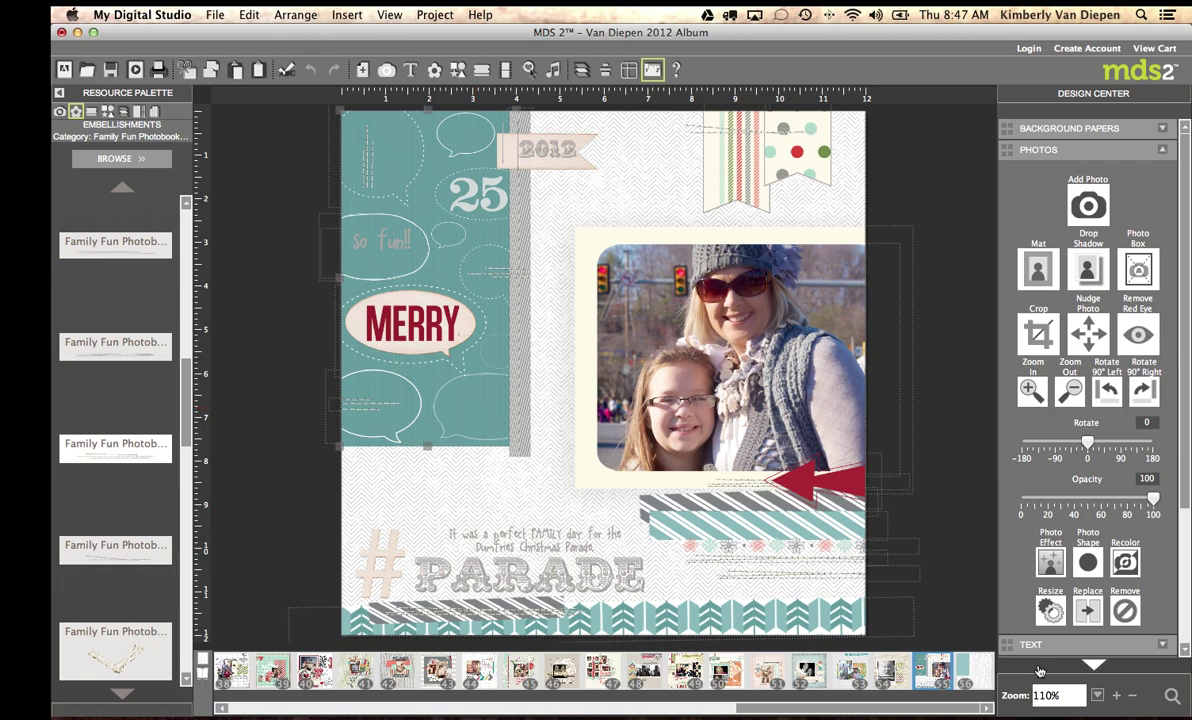
Step: On the album's last page, select the chevron background, teal cardstock and upper-left stamp, then search all content
left_click(982, 680)
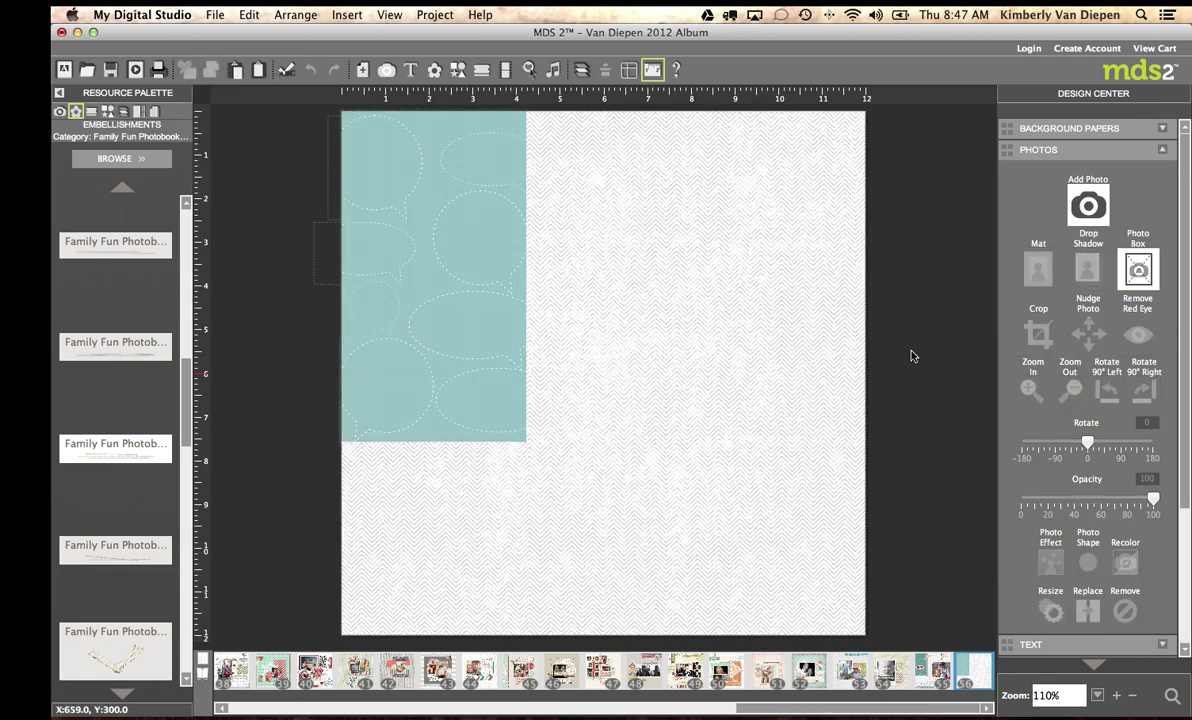
left_click(742, 351)
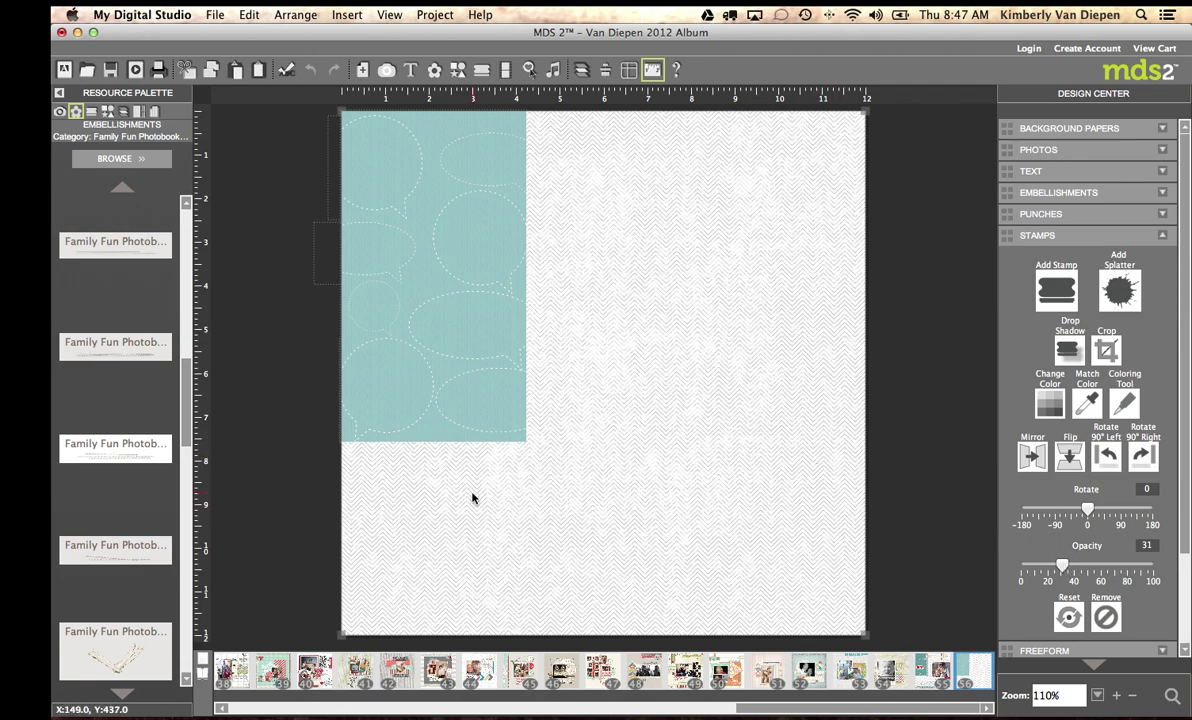
left_click(431, 437)
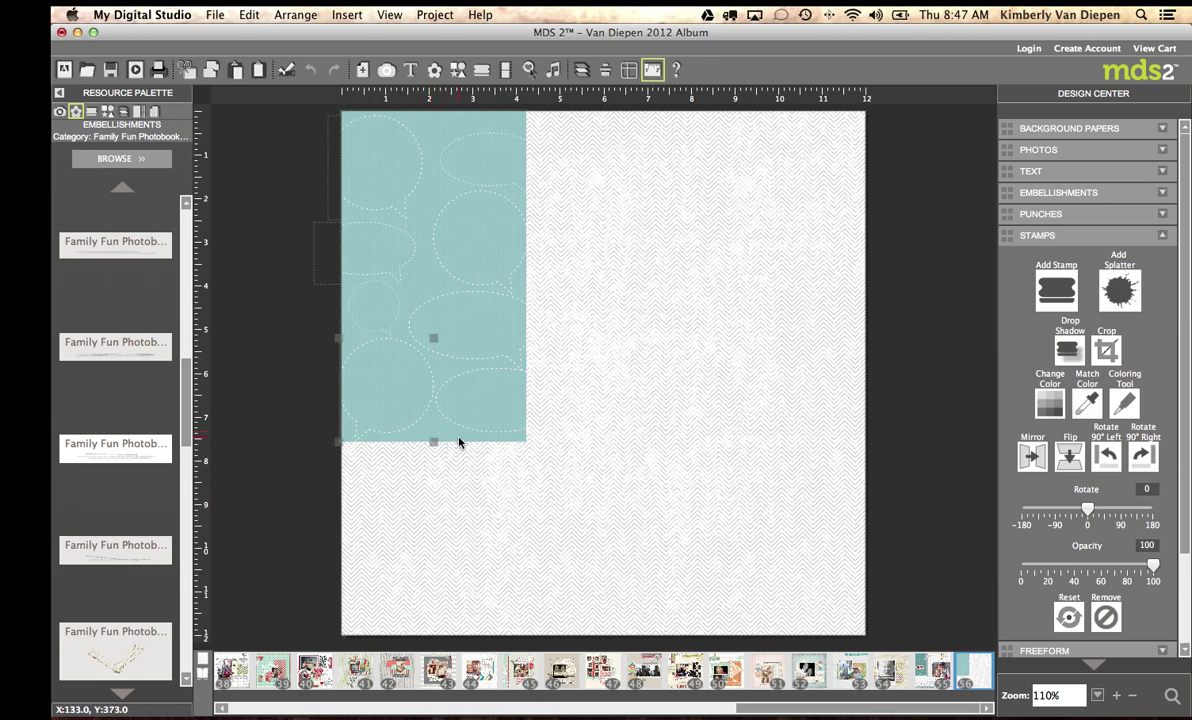
left_click(459, 443)
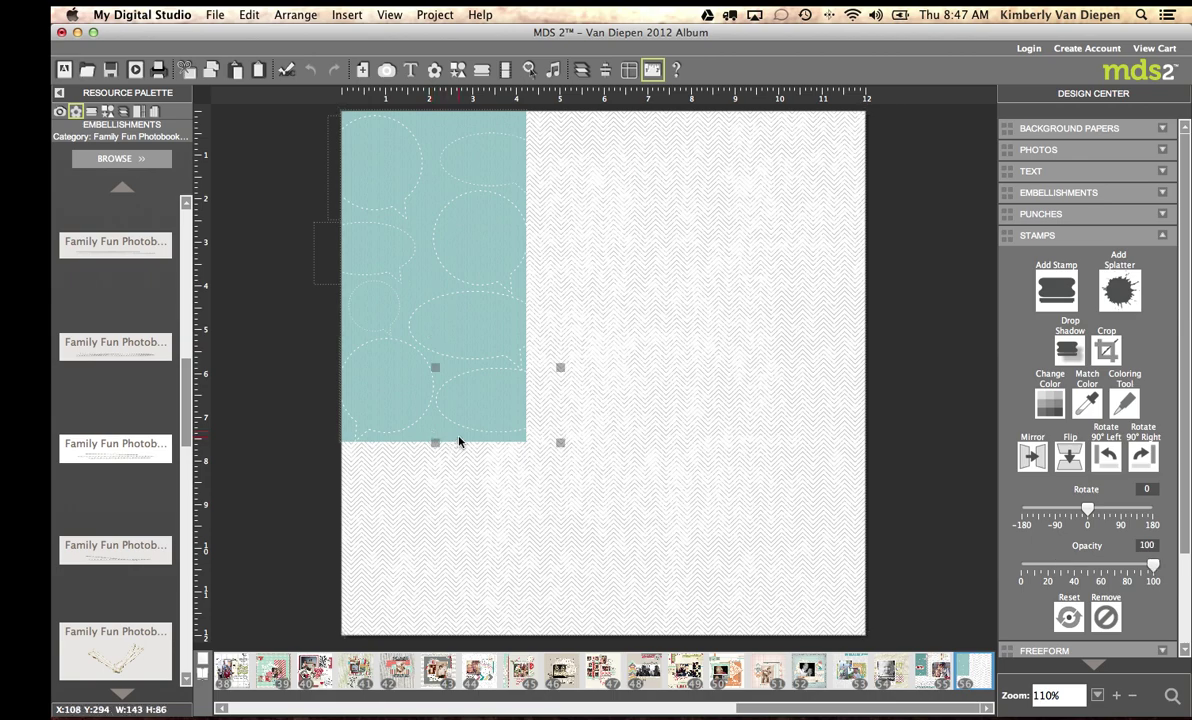
left_click(443, 121)
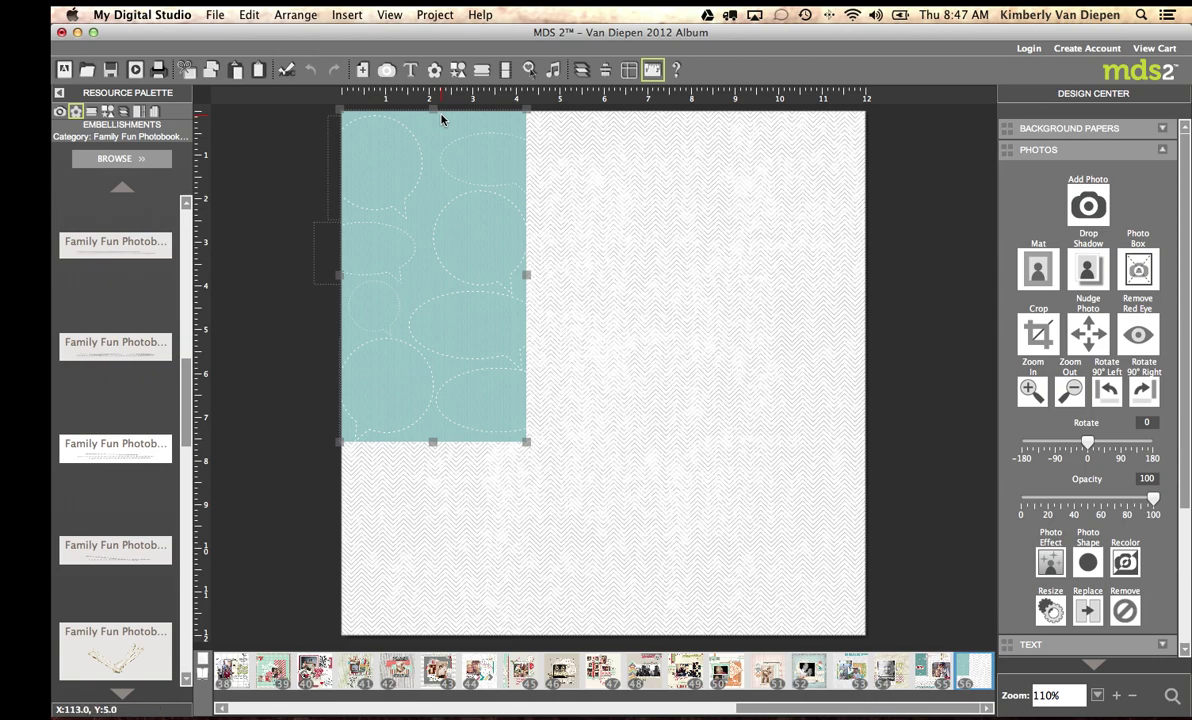
left_click(400, 146)
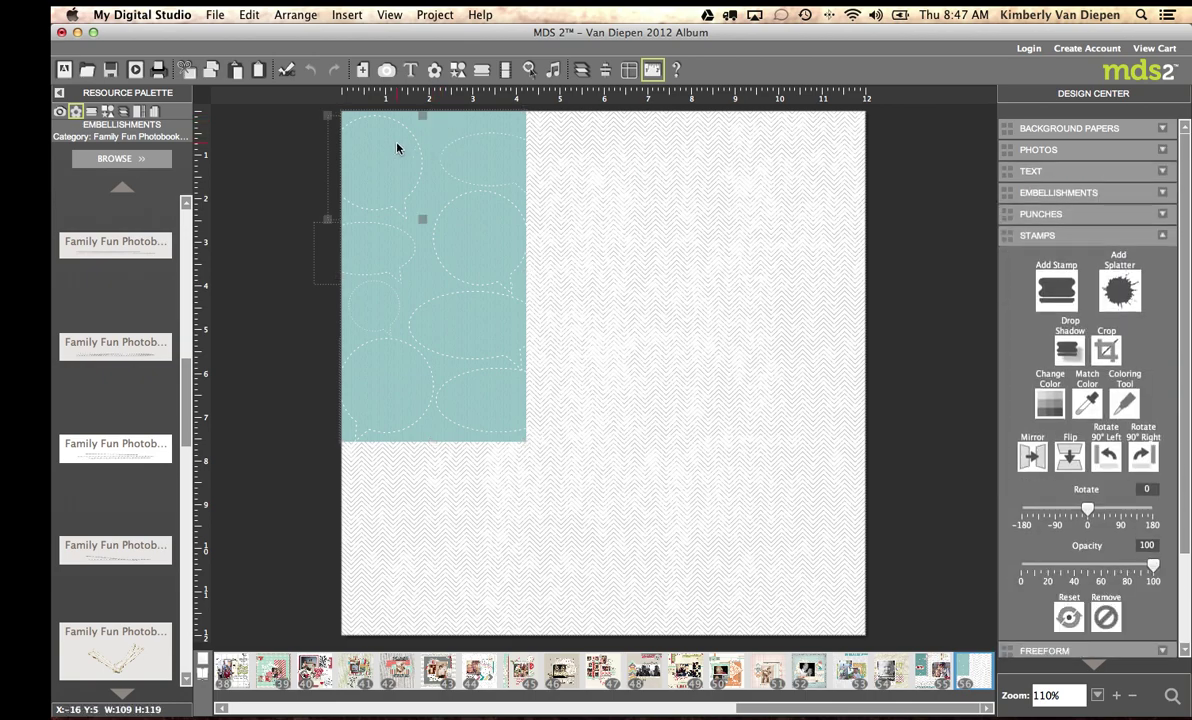
left_click(1171, 696)
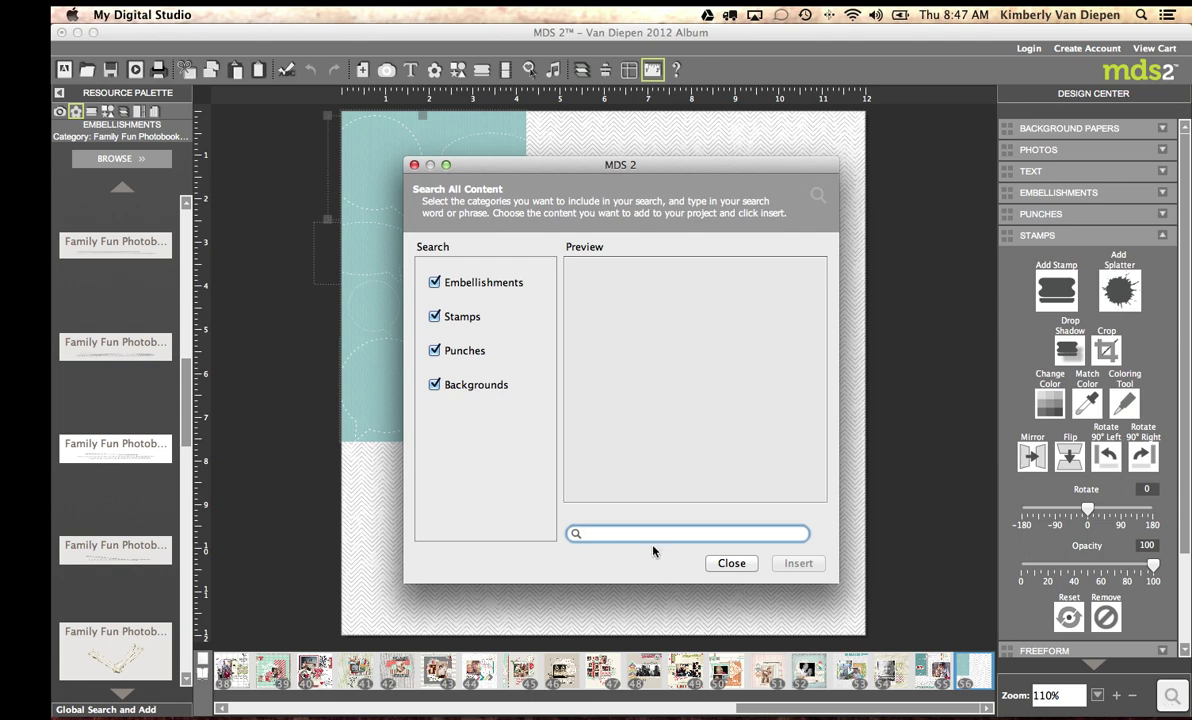
Step: Search 'bubble' and pick the Celebrate Any Day oval bubble outline
type("bubble")
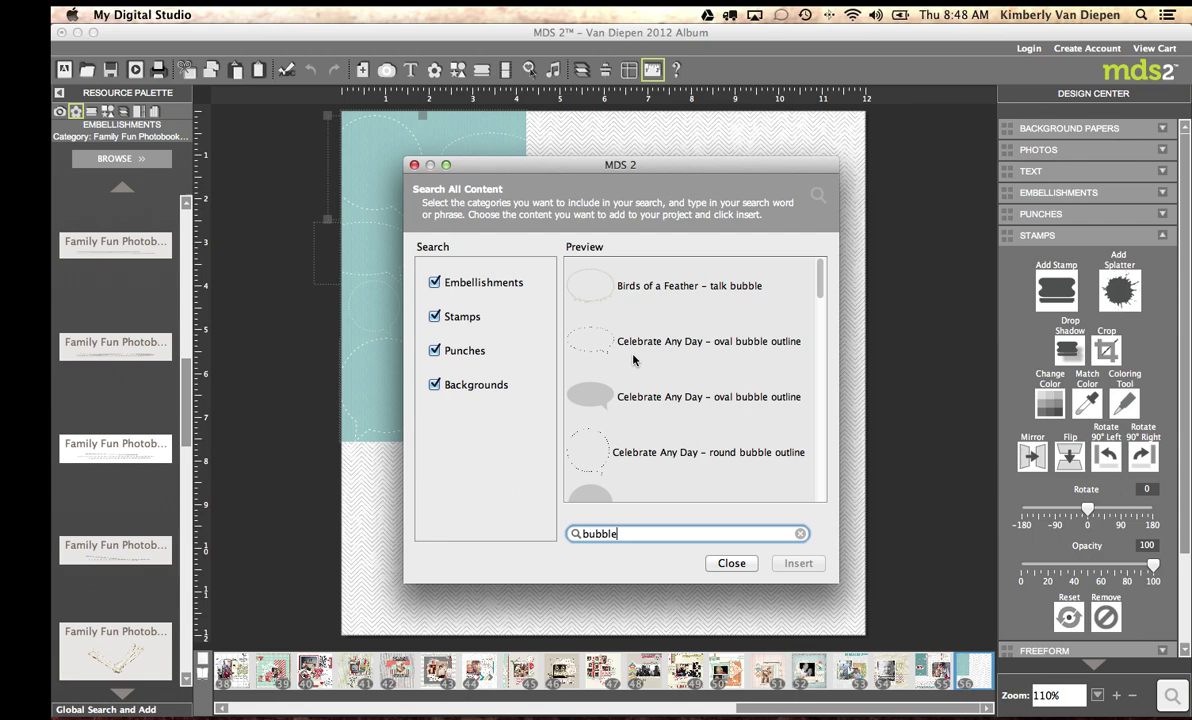
left_click(629, 341)
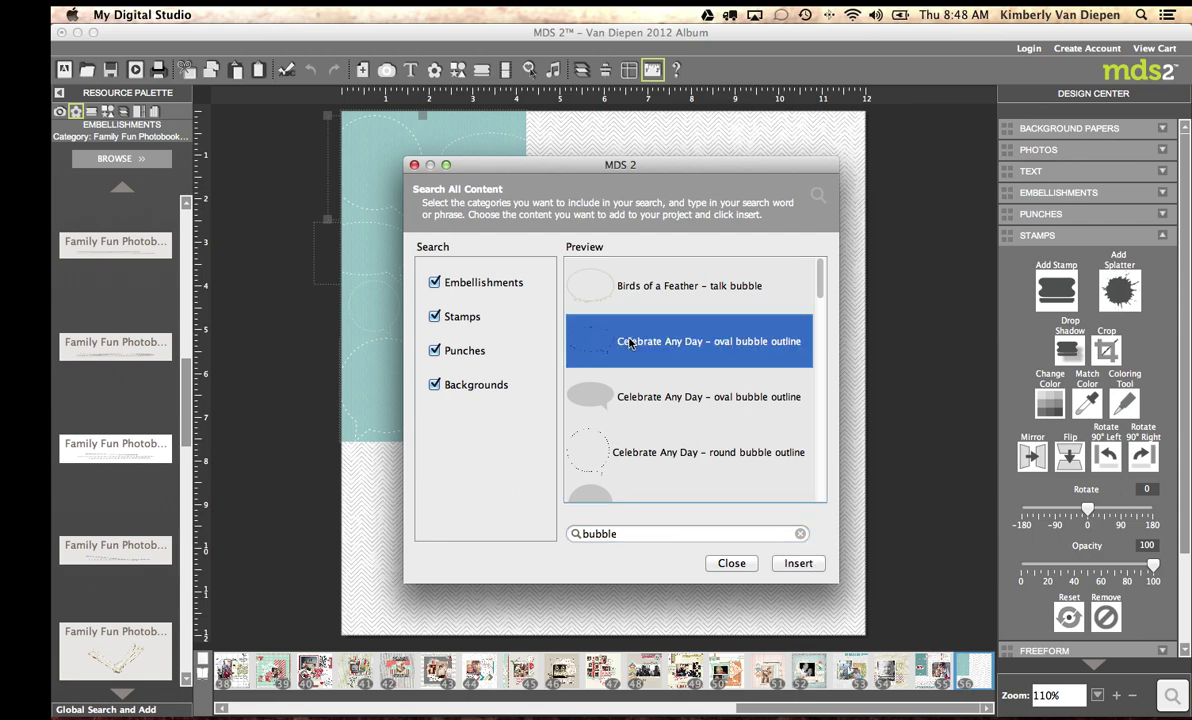
left_click(731, 563)
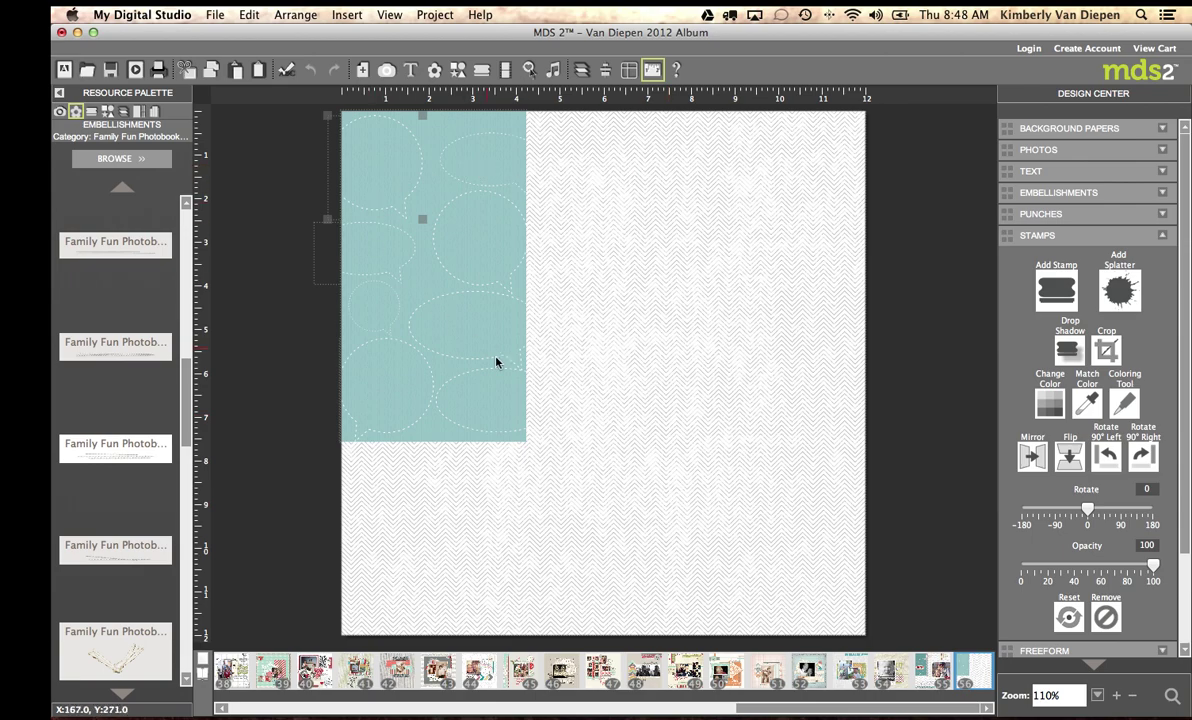
Step: Enlarge the bubble stamp overhanging the teal edge and nudge the speech-bubble stamp below it up
left_click(468, 152)
left_click_drag(444, 134, 478, 145)
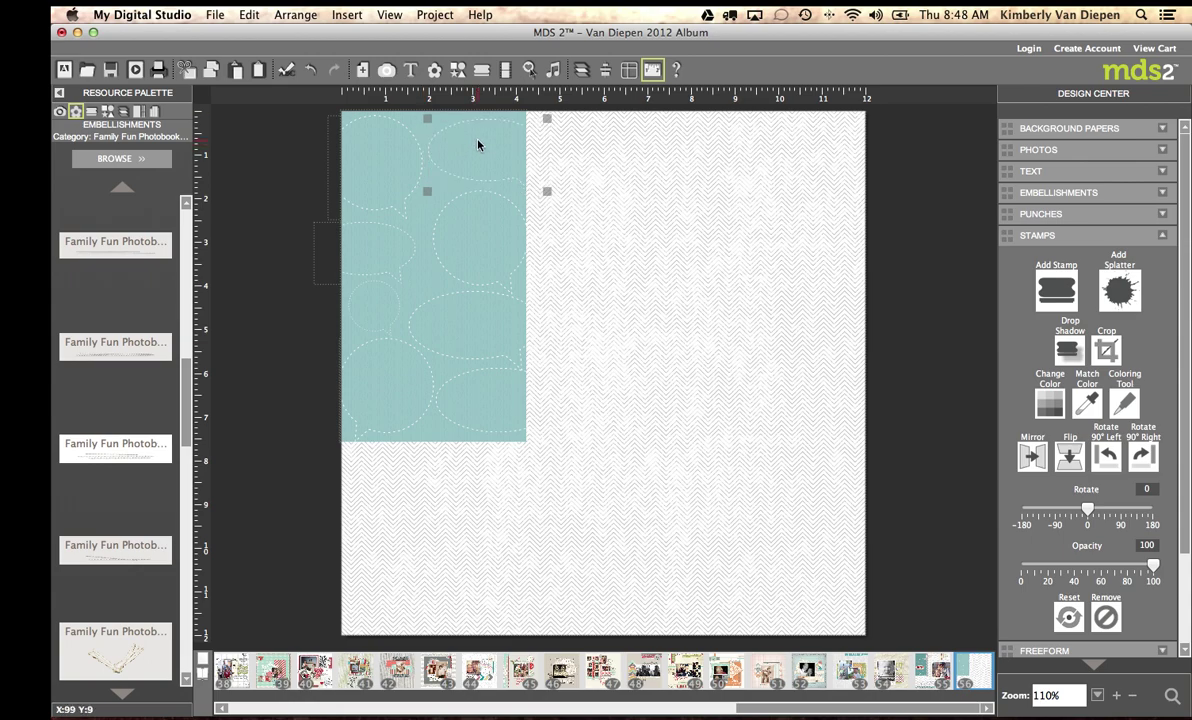
left_click(487, 257)
left_click_drag(487, 257, 487, 253)
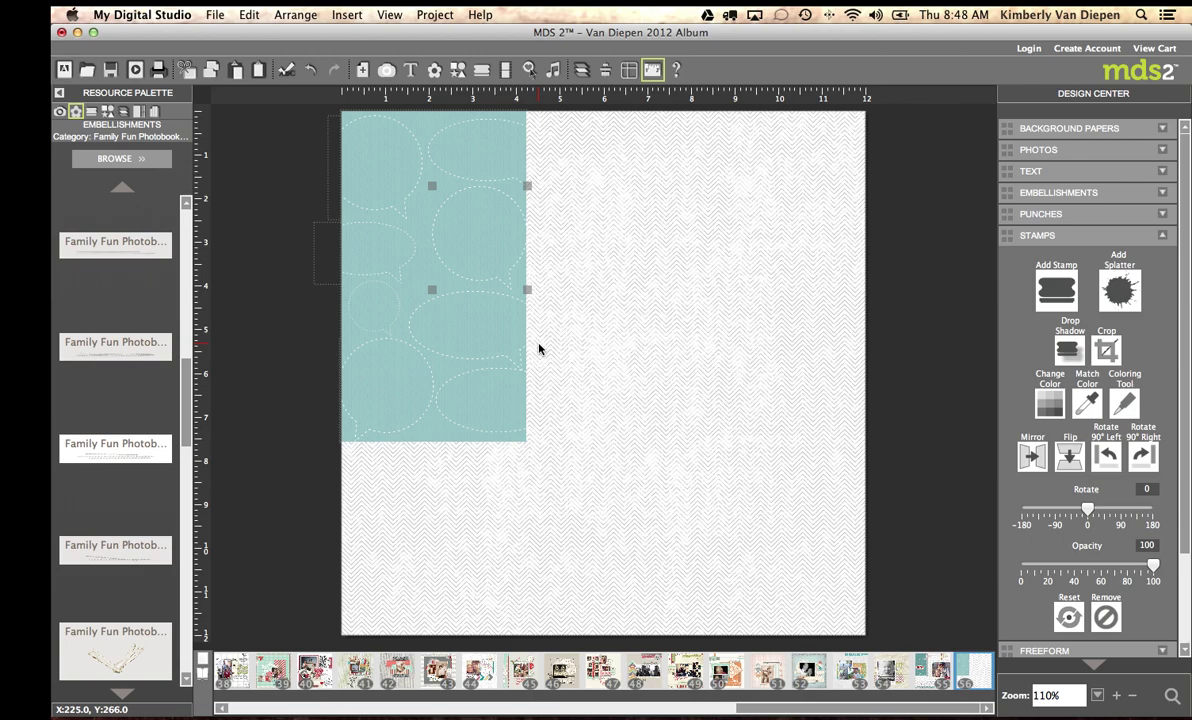
Step: Load the _Designer Kits '12 Days of Christmas – embellishments' category and scroll its pieces
left_click(117, 158)
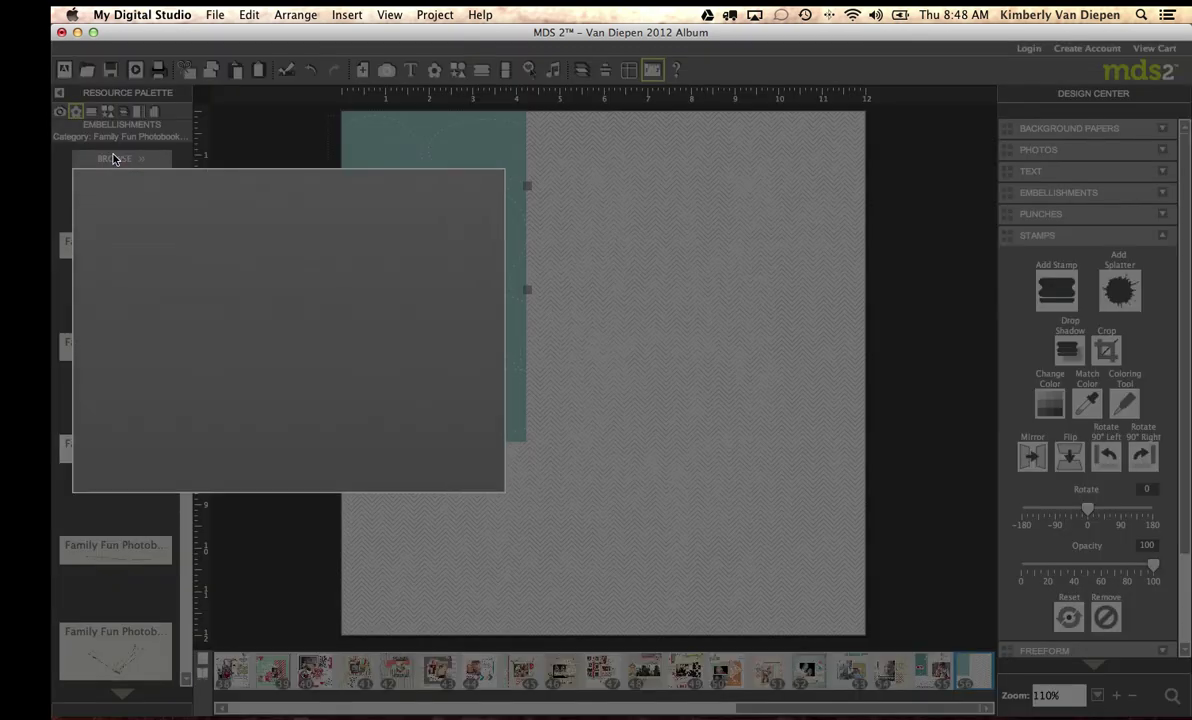
left_click(150, 260)
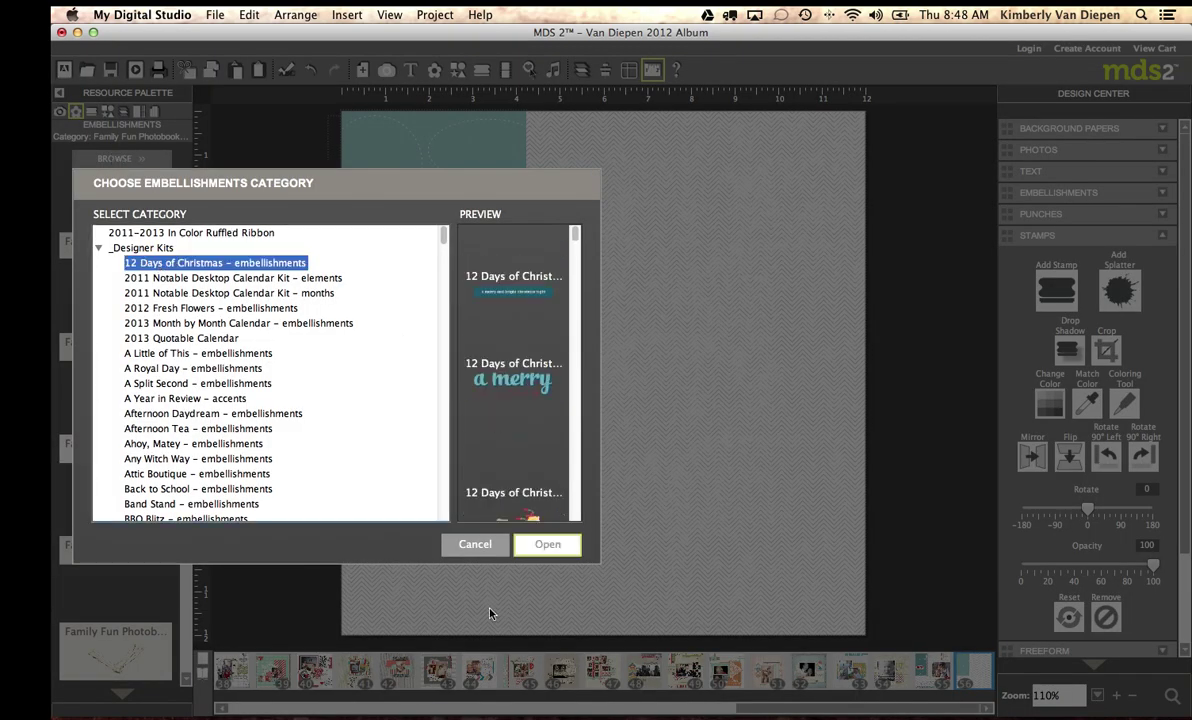
left_click(547, 544)
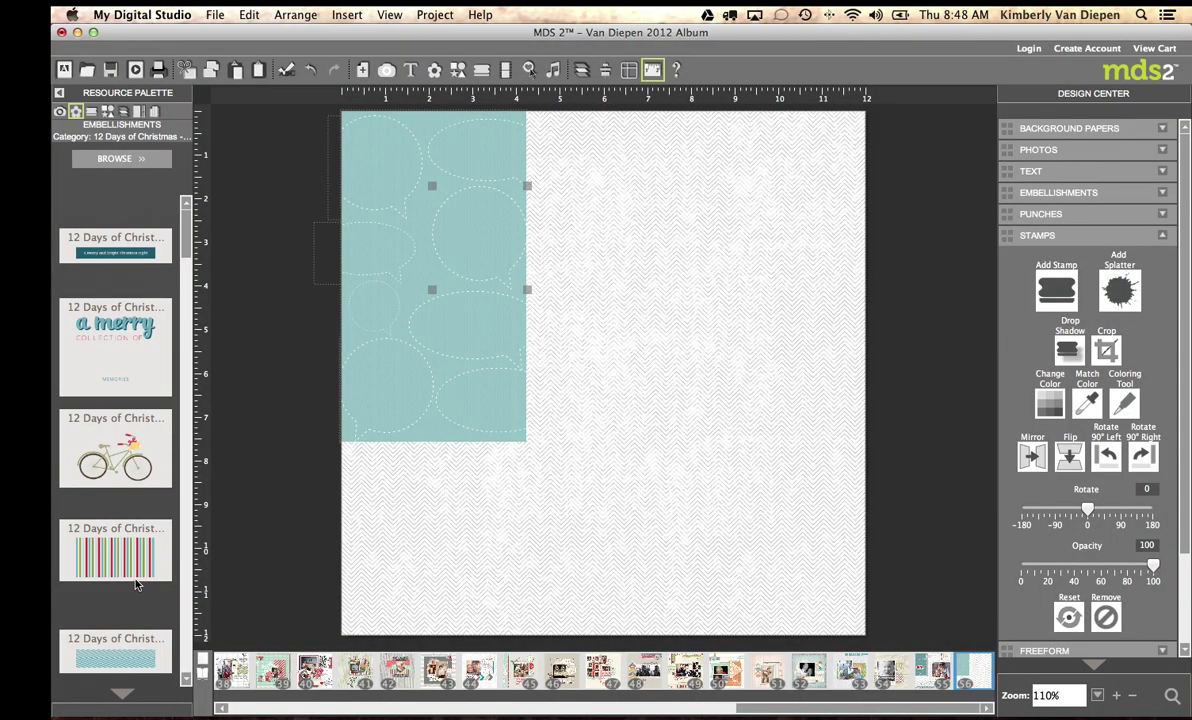
scroll(137, 584, "down", 3)
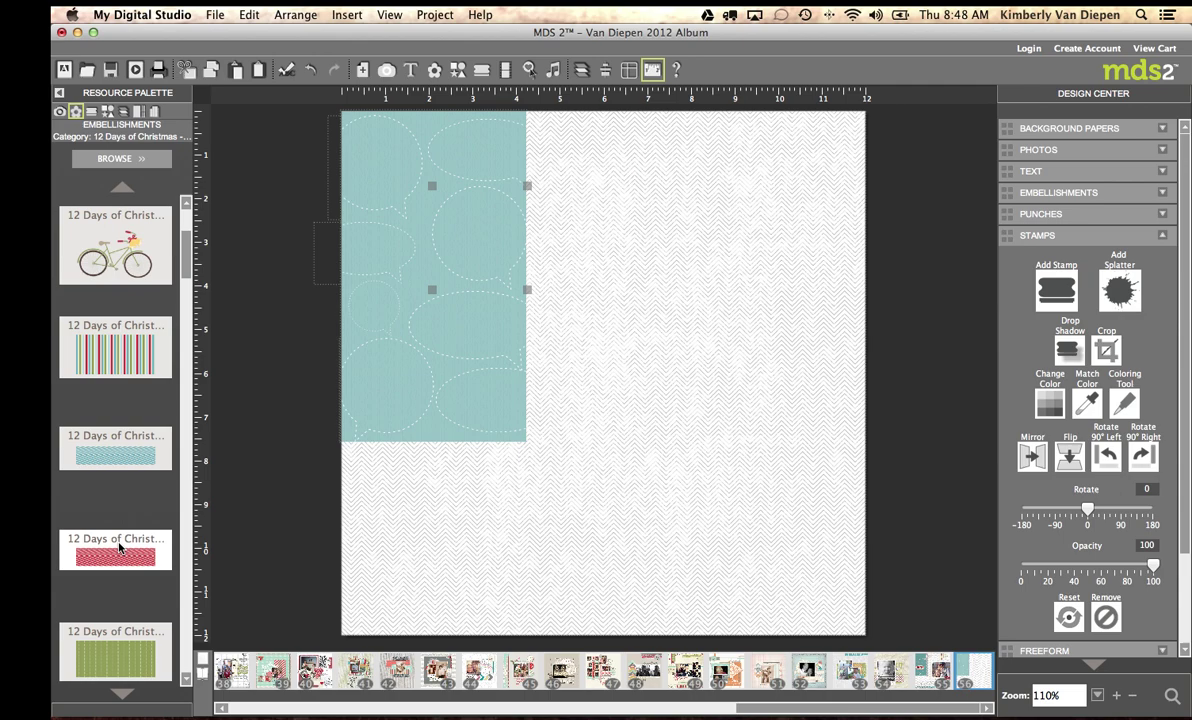
Step: Place the red tape, rotate it 90° left, and stretch it along the teal cardstock's full right edge
left_click_drag(118, 546, 541, 311)
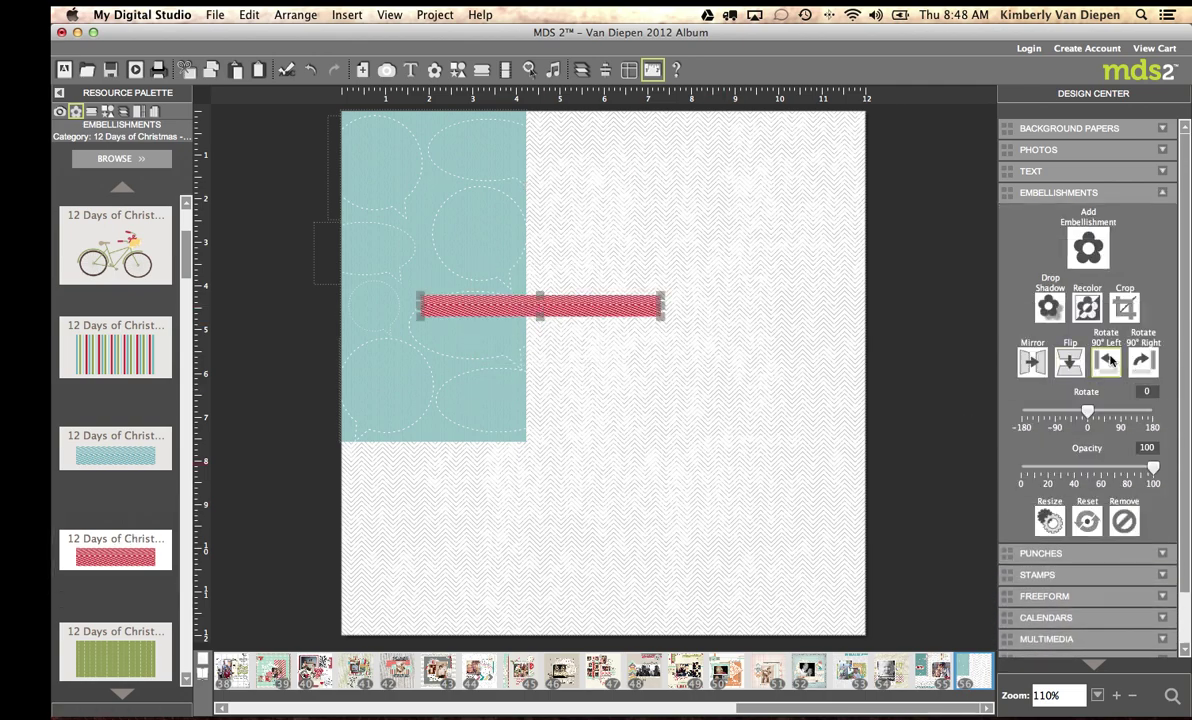
left_click(1107, 362)
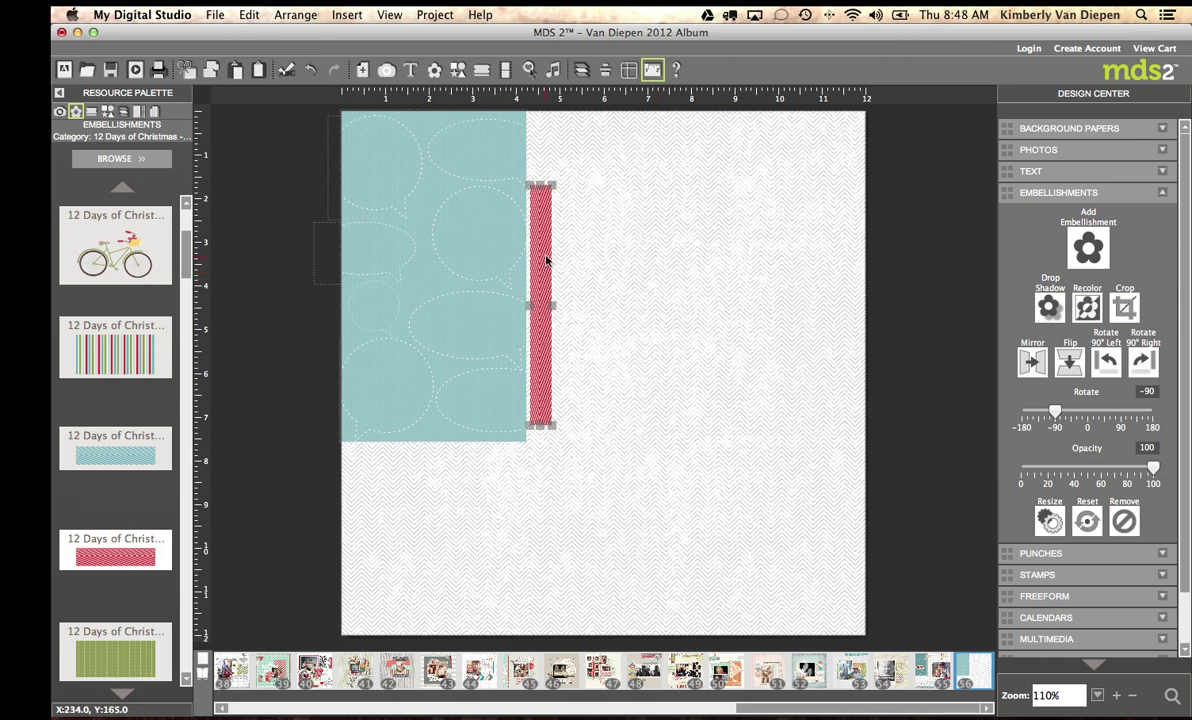
left_click_drag(546, 261, 538, 180)
left_click_drag(534, 345, 541, 443)
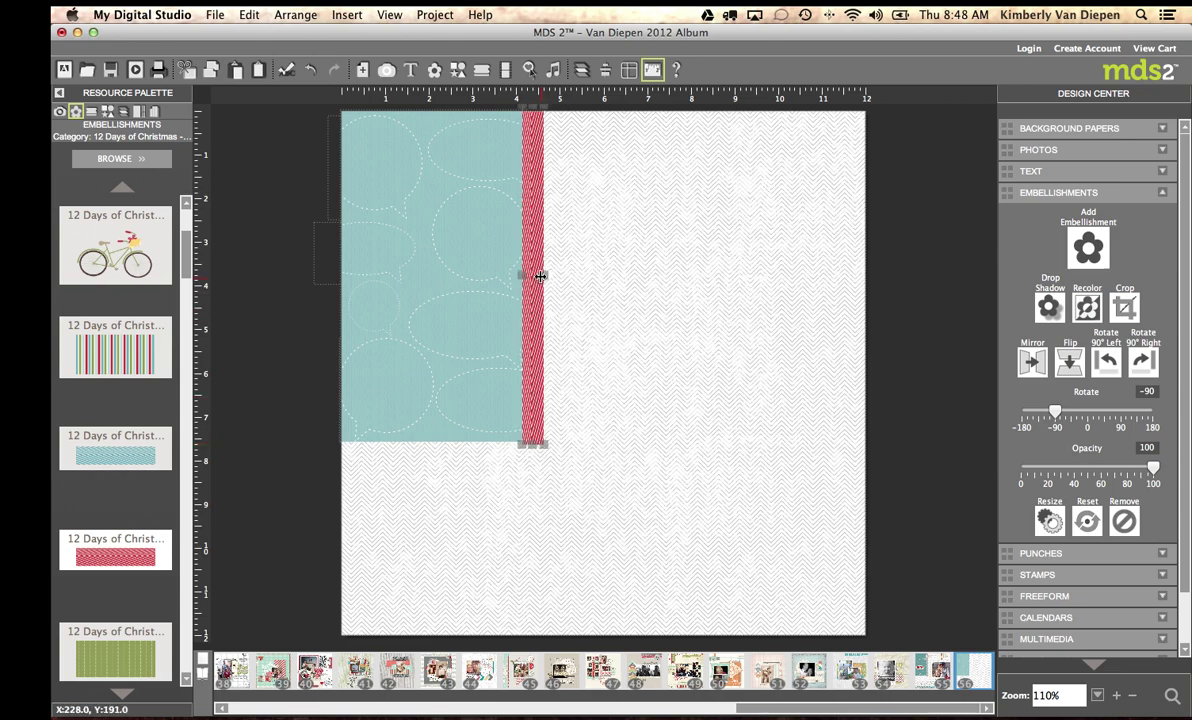
mouse_move(540, 276)
left_mouse_down()
mouse_move(550, 278)
mouse_move(539, 280)
left_mouse_up()
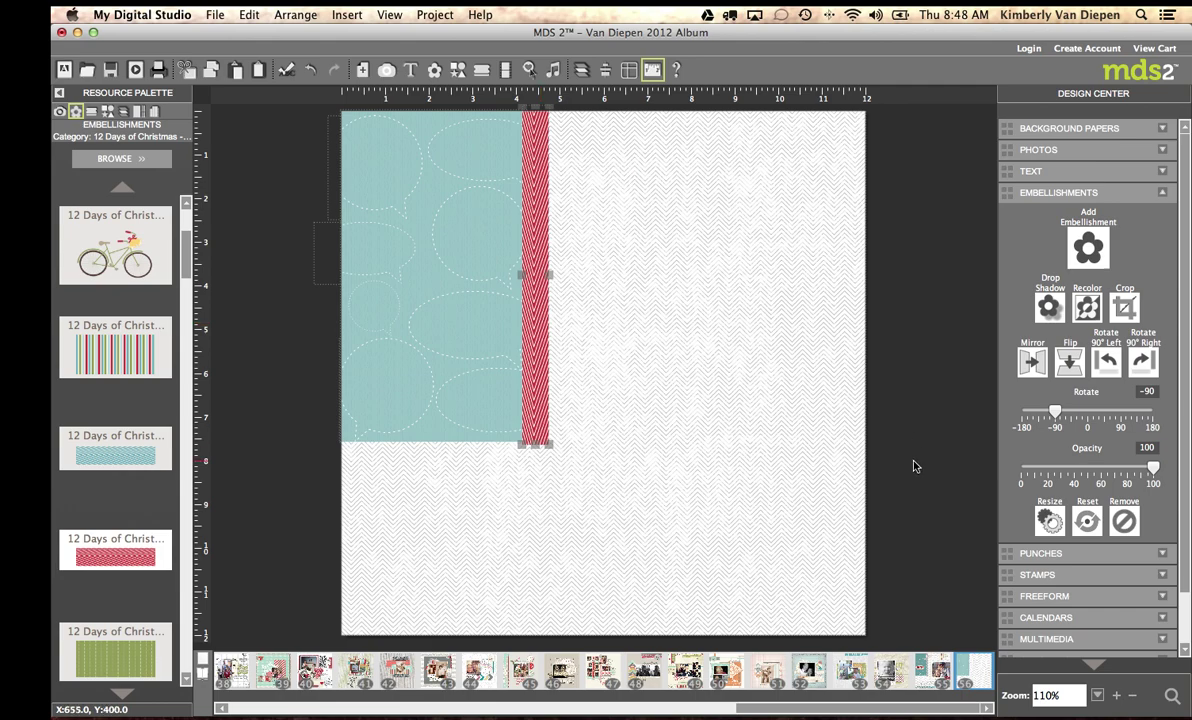
Step: Recolor the vertical tape strip from red to a gray swatch
left_click(1092, 303)
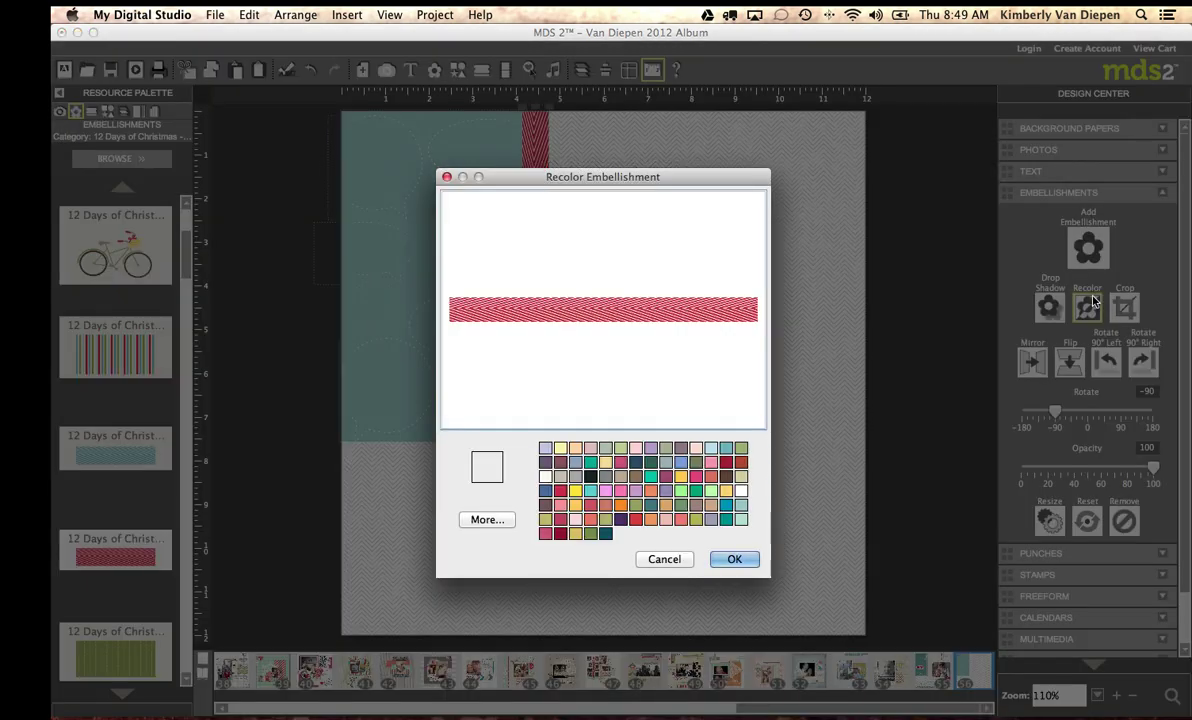
left_click(604, 479)
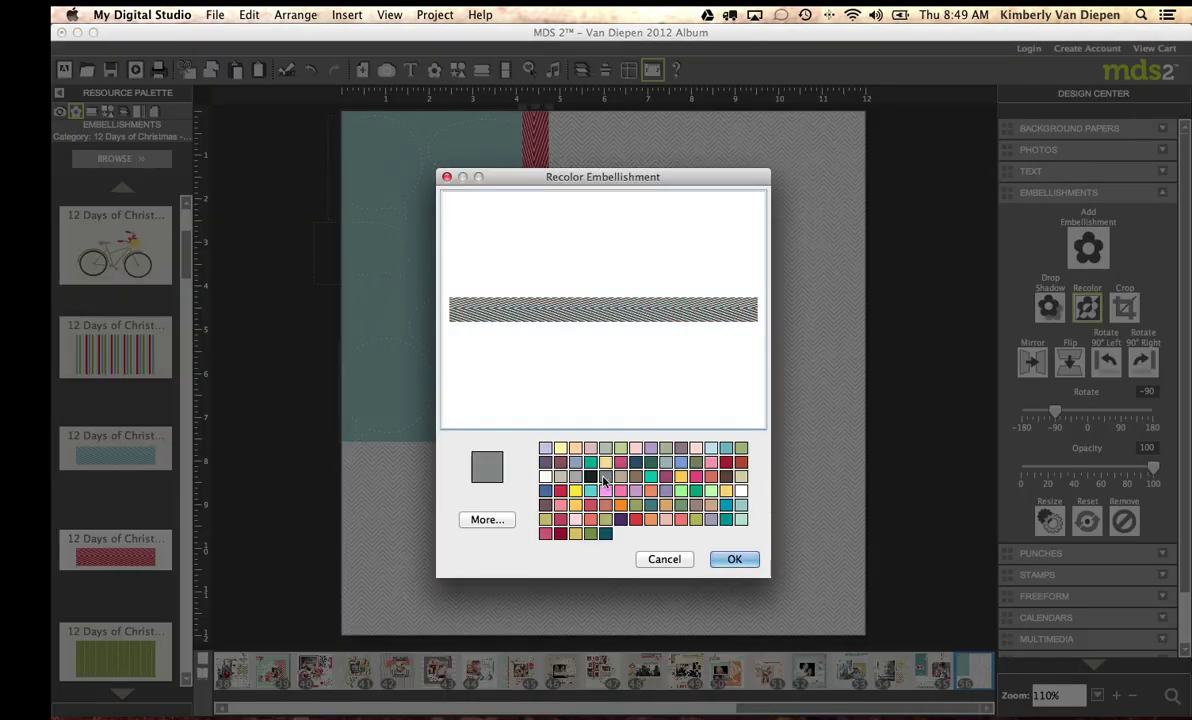
left_click(735, 561)
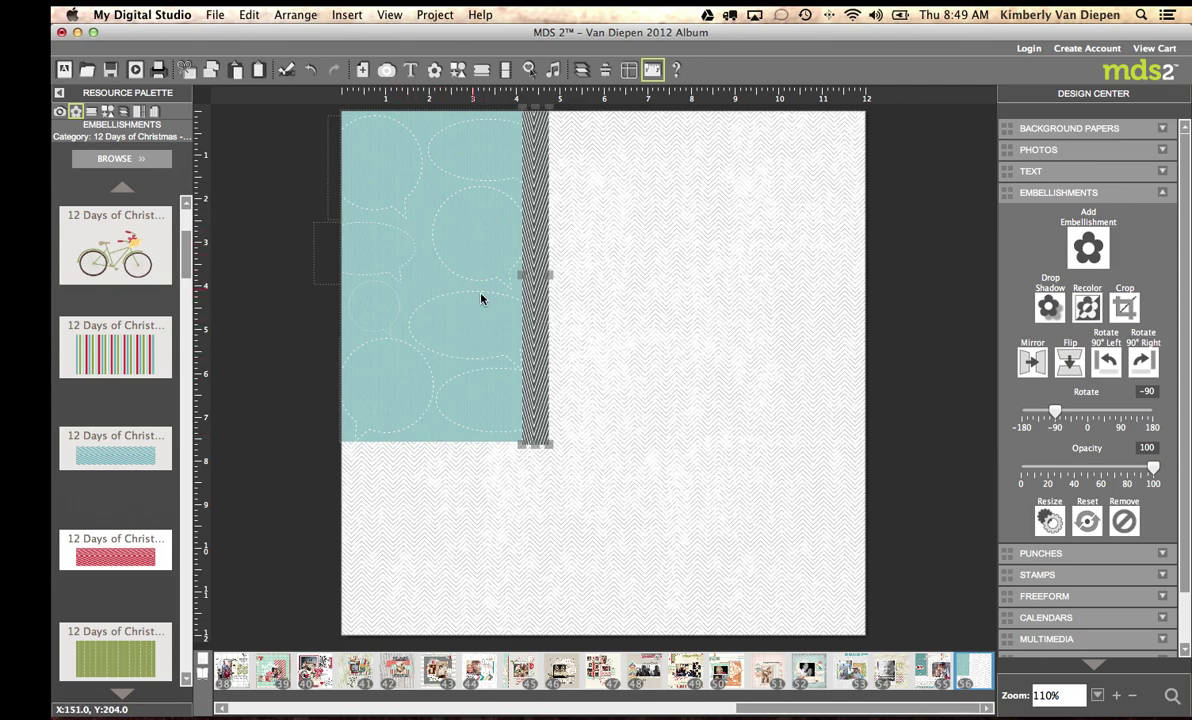
Step: On sample page 55, open Embellishment Settings for the striped tape under the photo (5.46 × 0.66 in)
left_click(936, 668)
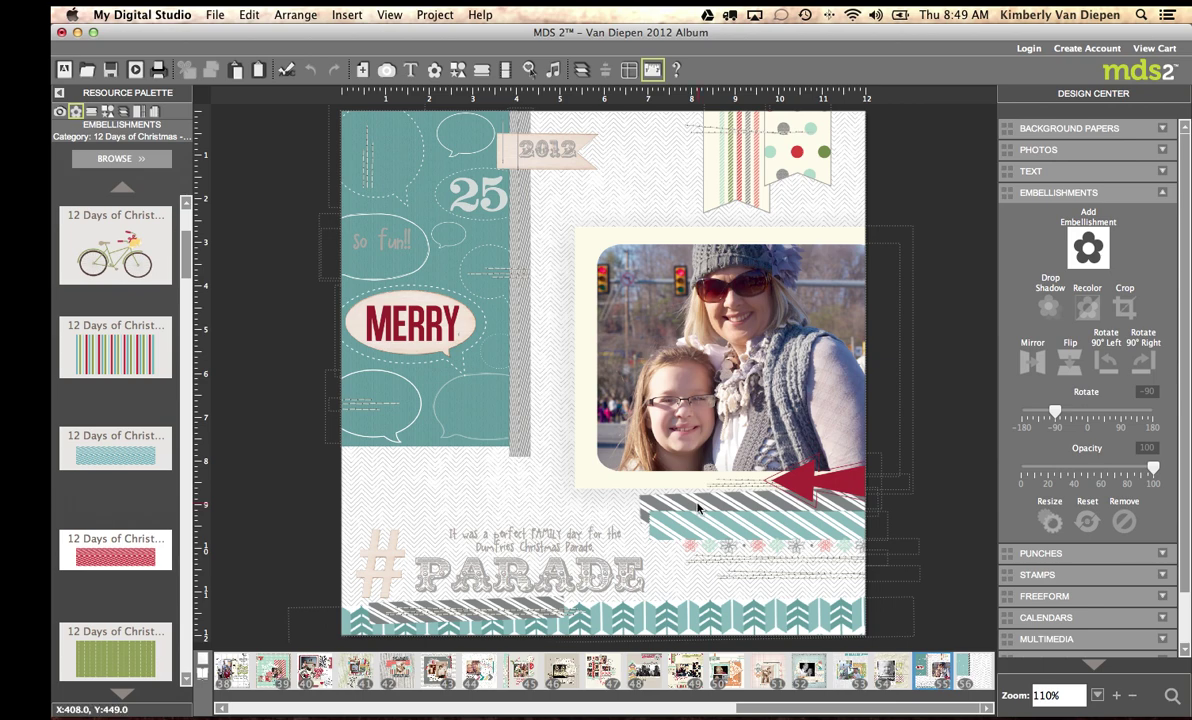
left_click(698, 508)
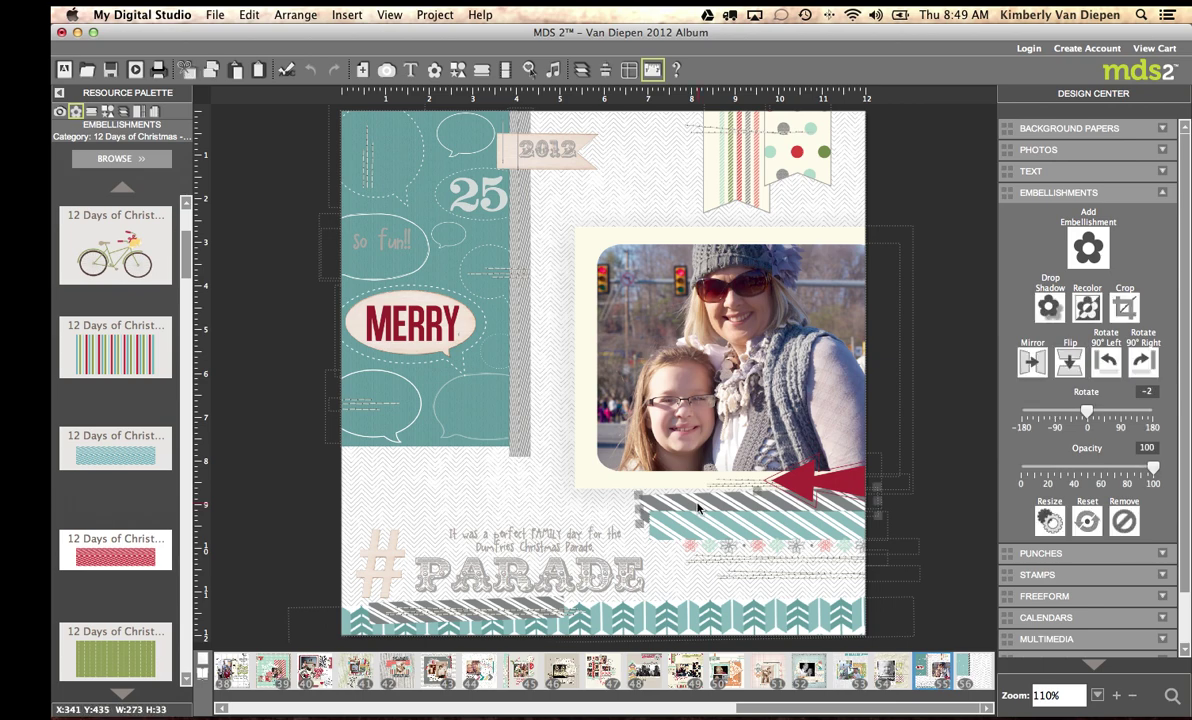
double_click(698, 508)
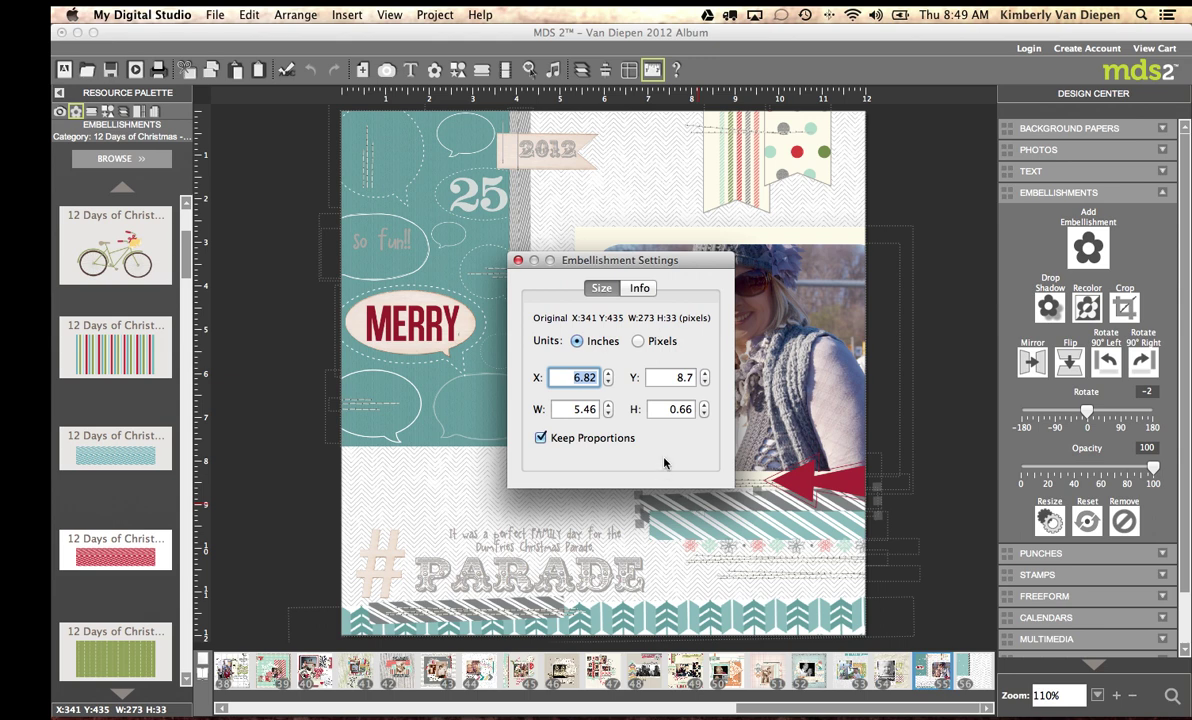
Step: Check the Info tab identifying 'Delightful Digital Tape – diagonal stripe long', then move the tape slightly down-right
left_click(640, 290)
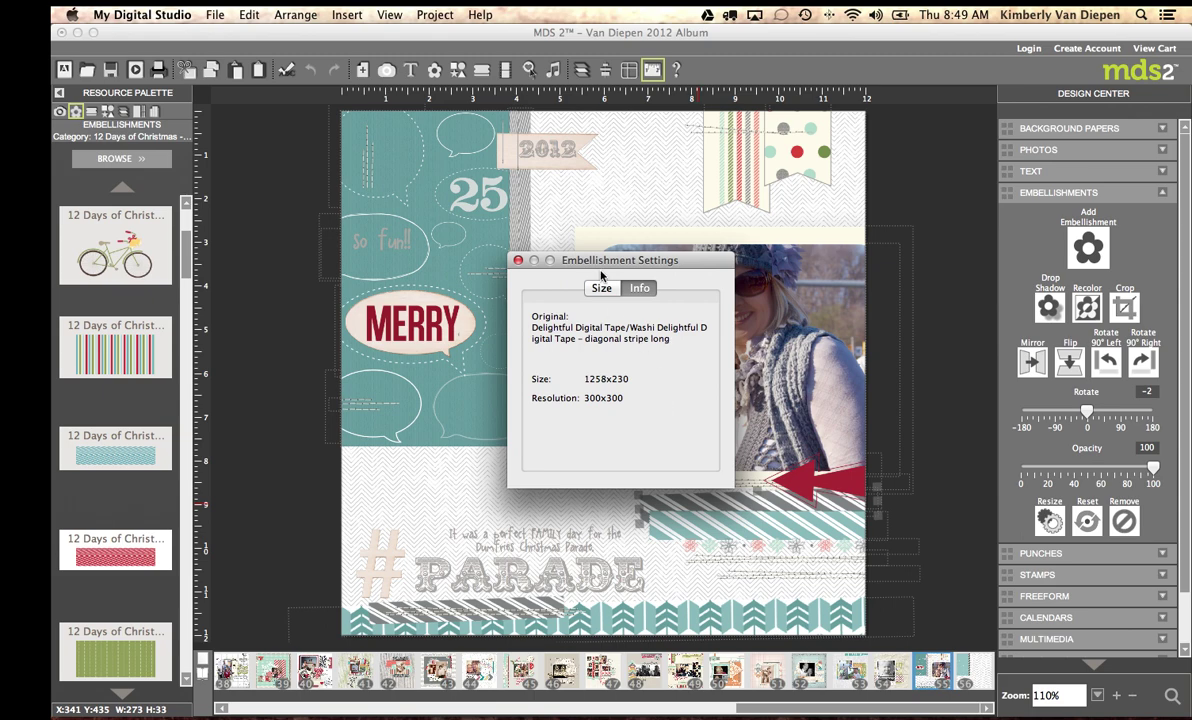
left_click(517, 260)
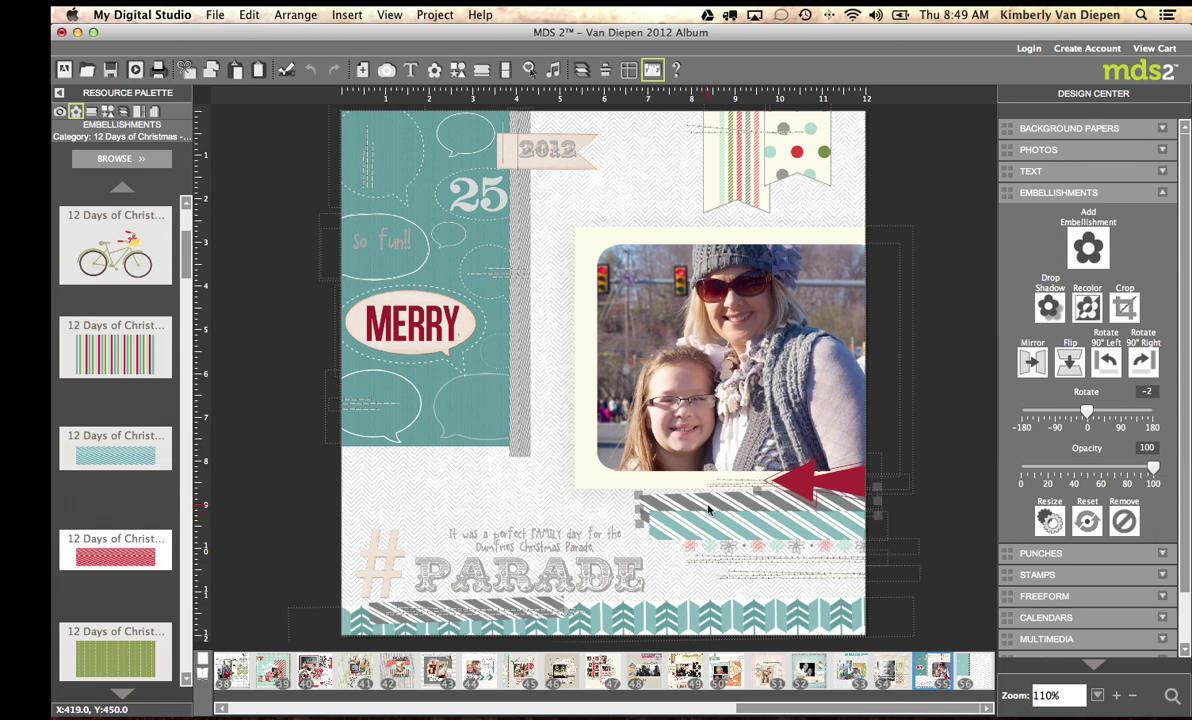
left_click_drag(708, 508, 728, 537)
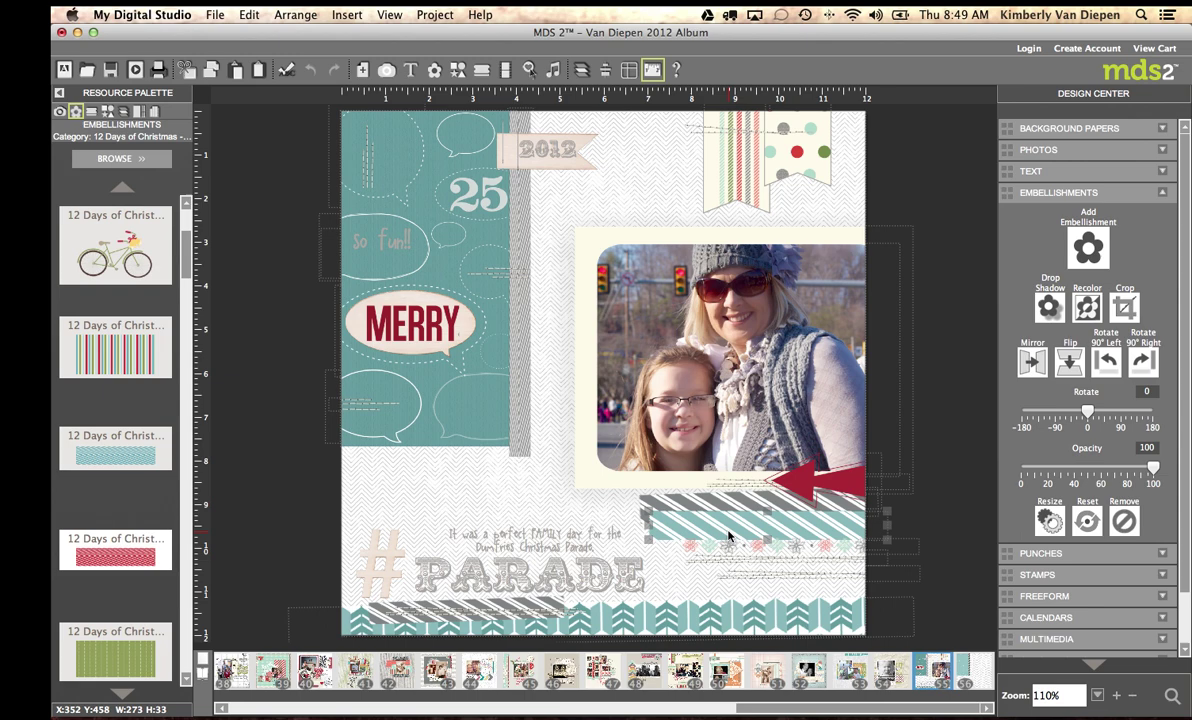